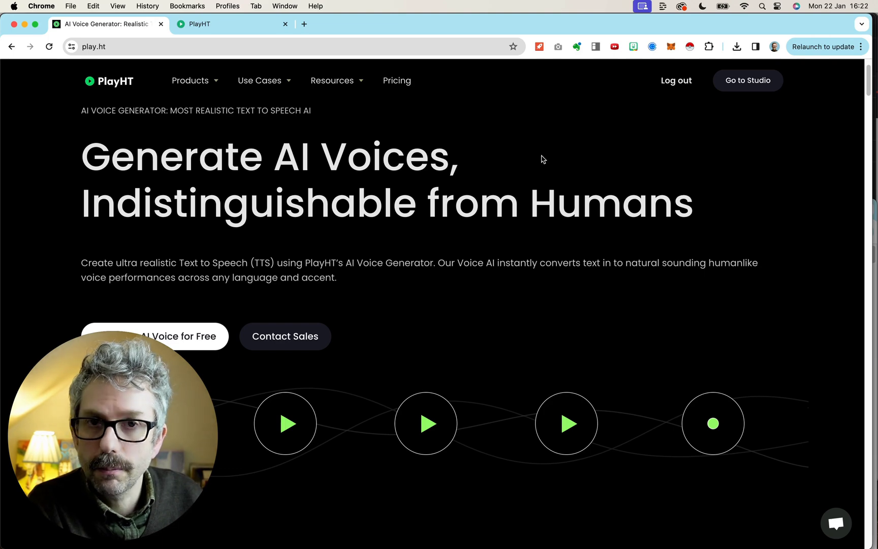
Step: From the studio, go to Voice Cloning and start creating a new voice clone
{"action": "left_click", "coordinate": [749, 83]}
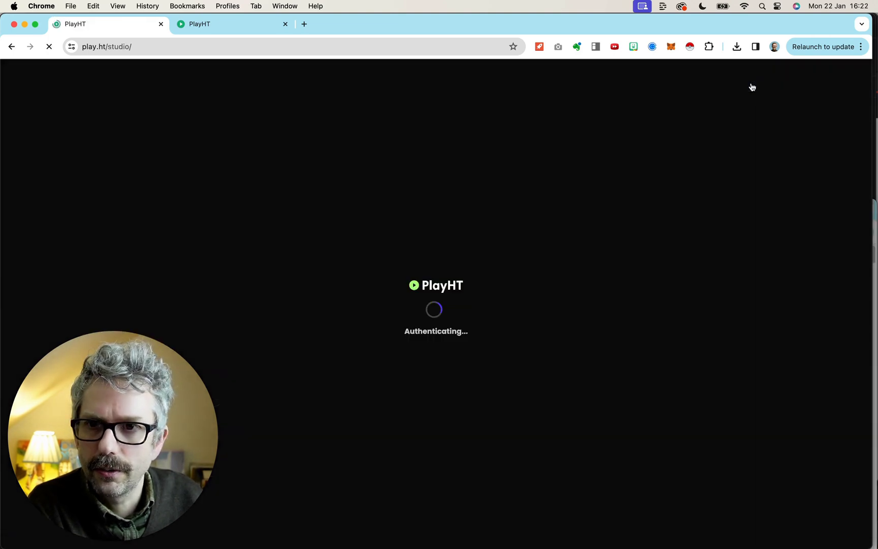
{"action": "left_click", "coordinate": [51, 247]}
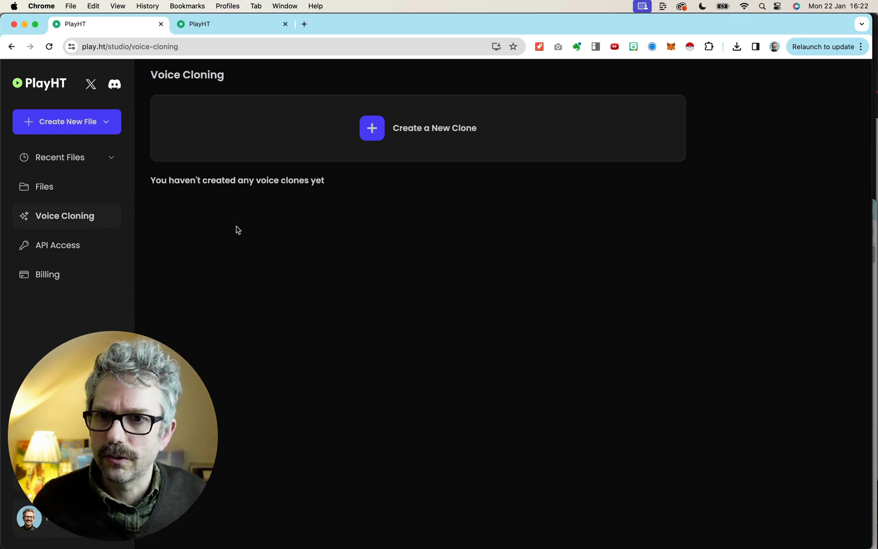
{"action": "left_click", "coordinate": [429, 140]}
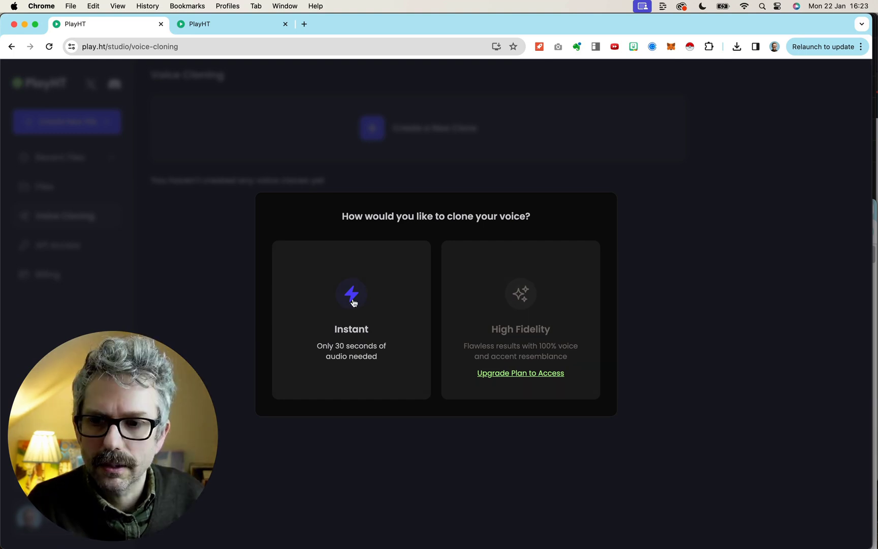
Step: Choose Instant cloning, name the male clone after the speaker, and accept the voice-rights consent
{"action": "left_click", "coordinate": [353, 301]}
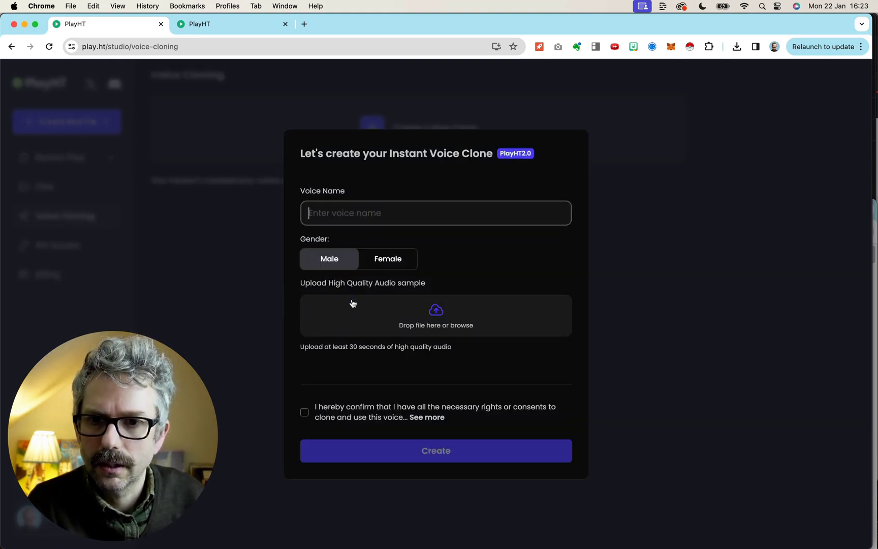
{"action": "type", "text": "Frank"}
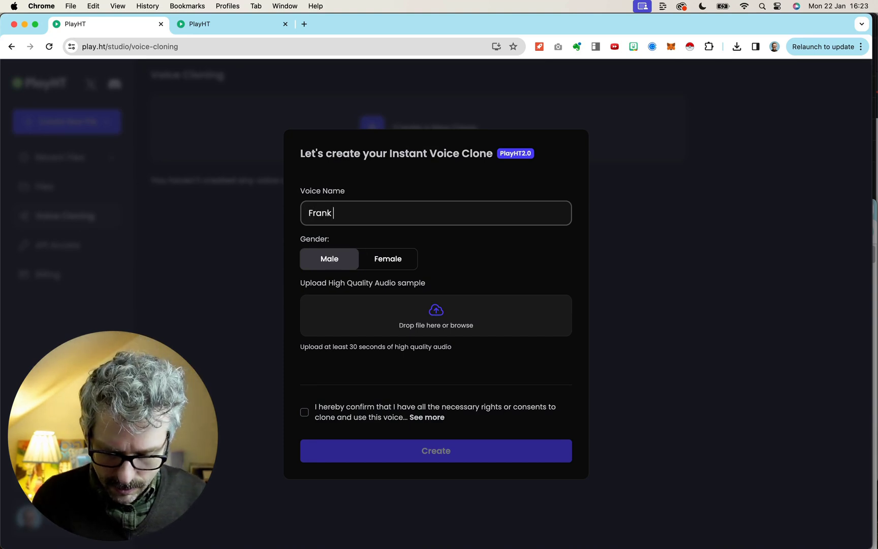
{"action": "type", "text": " Prendergast"}
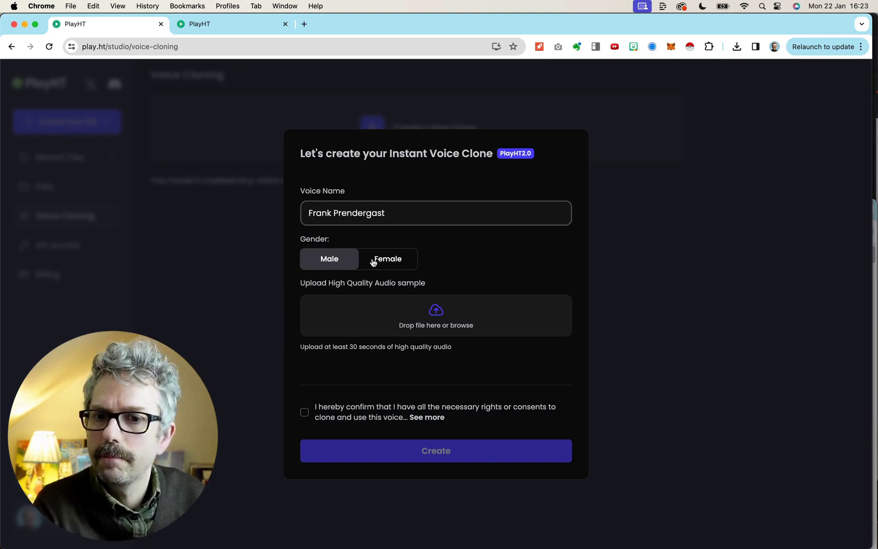
{"action": "left_click", "coordinate": [303, 414]}
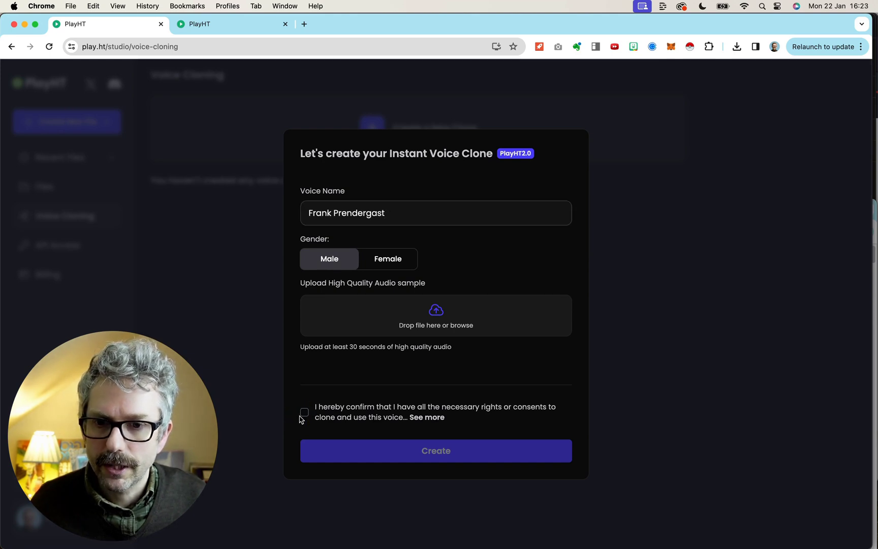
{"action": "left_click", "coordinate": [303, 416]}
{"action": "left_click", "coordinate": [432, 420]}
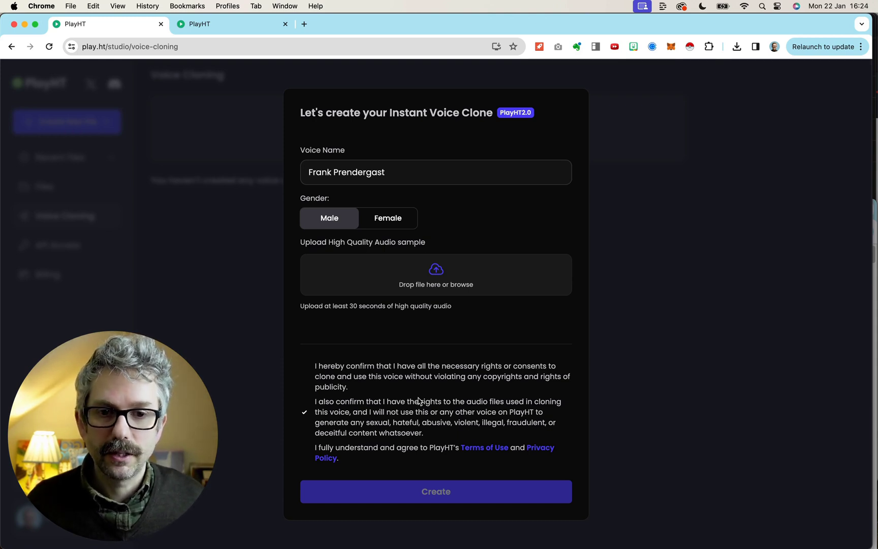
{"action": "key", "text": "super+Tab"}
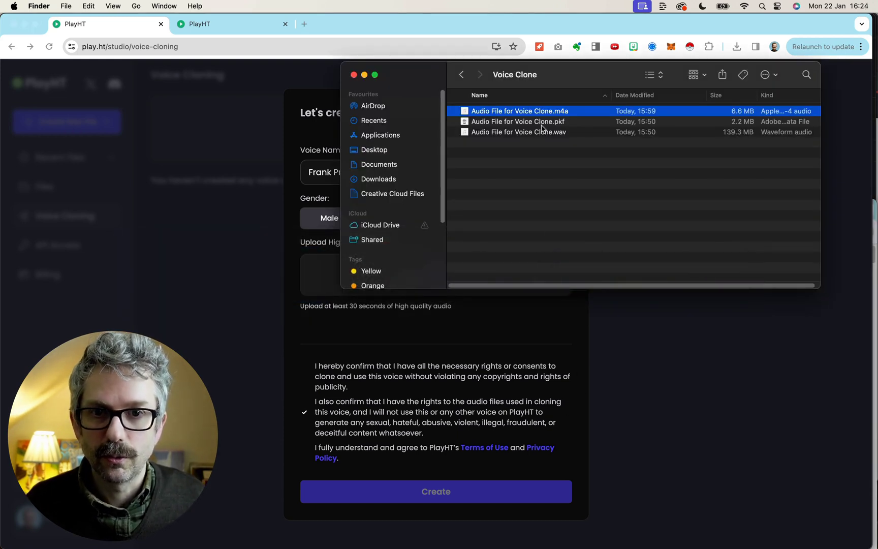
Step: Upload the .m4a recording as the voice sample and create the clone
{"action": "mouse_move", "coordinate": [544, 111]}
{"action": "left_mouse_down"}
{"action": "mouse_move", "coordinate": [439, 393]}
{"action": "mouse_move", "coordinate": [435, 283]}
{"action": "left_mouse_up"}
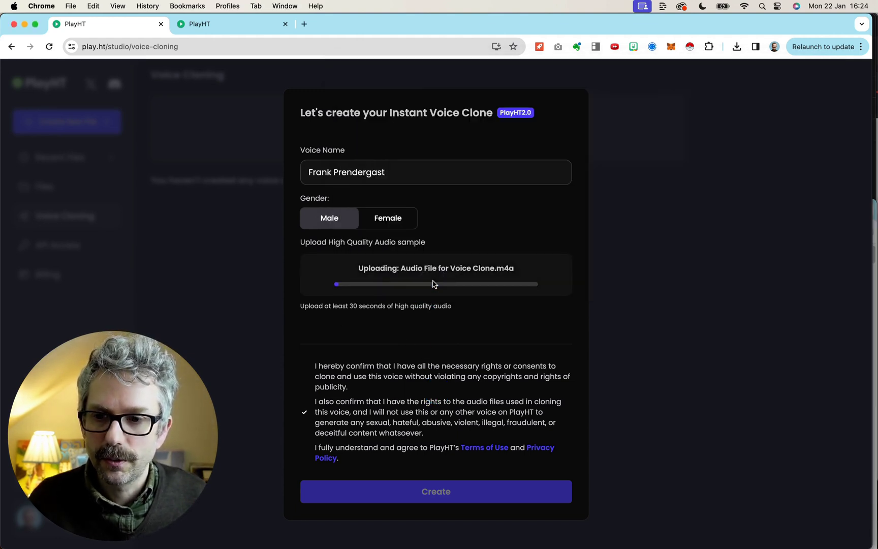
{"action": "left_click", "coordinate": [430, 499]}
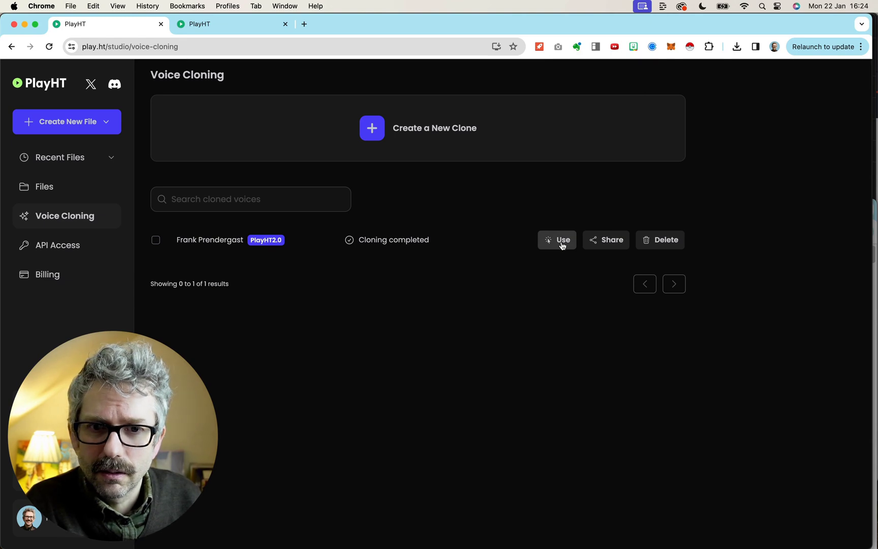
Step: Start a new file with the cloned voice containing the 'Hello world!' AI voice clone paragraph
{"action": "left_click", "coordinate": [562, 246]}
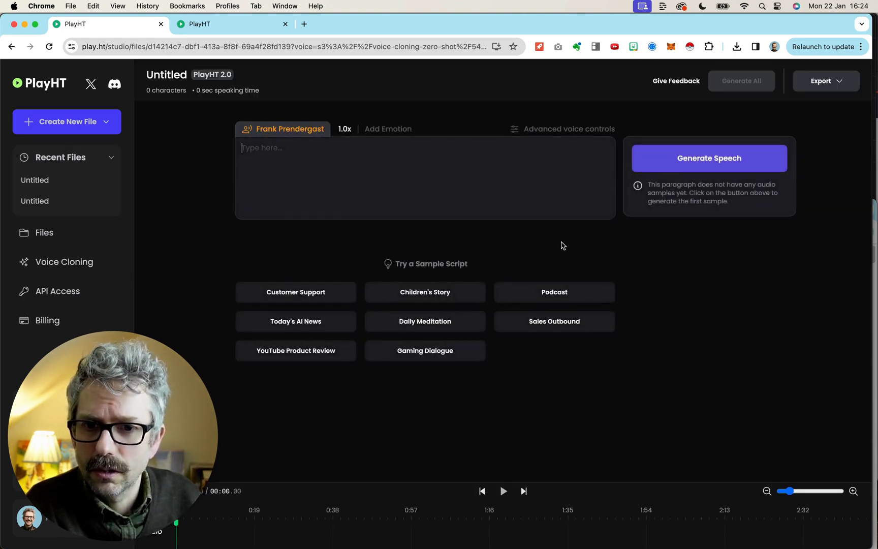
{"action": "type", "text": "Hello world! This is me, AI Frank, speaking to you"}
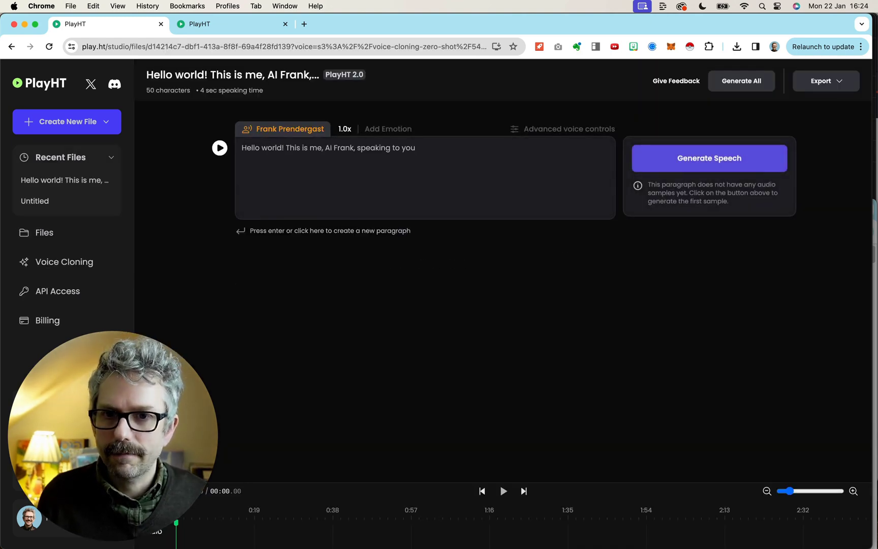
{"action": "type", "text": " with my"}
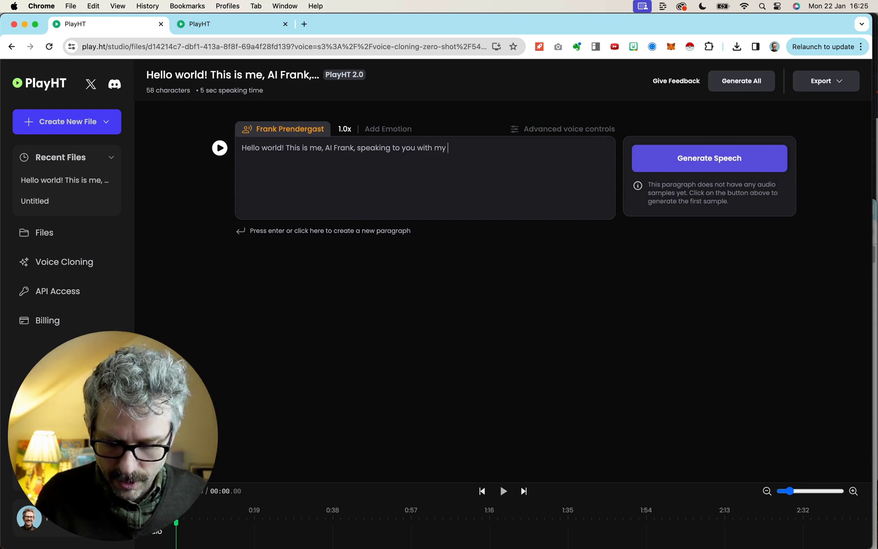
{"action": "type", "text": " AI voice clone"}
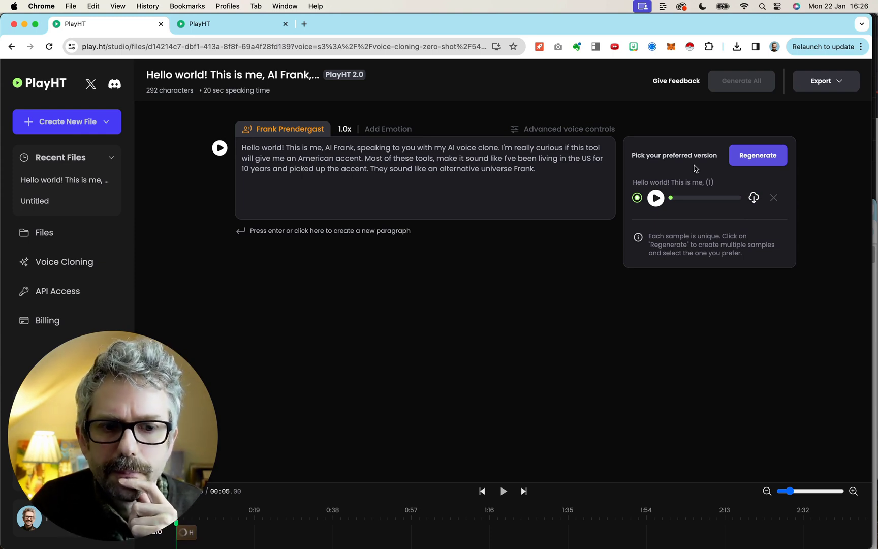
Step: Play the generated speech sample of the Hello world paragraph
{"action": "left_click", "coordinate": [656, 199]}
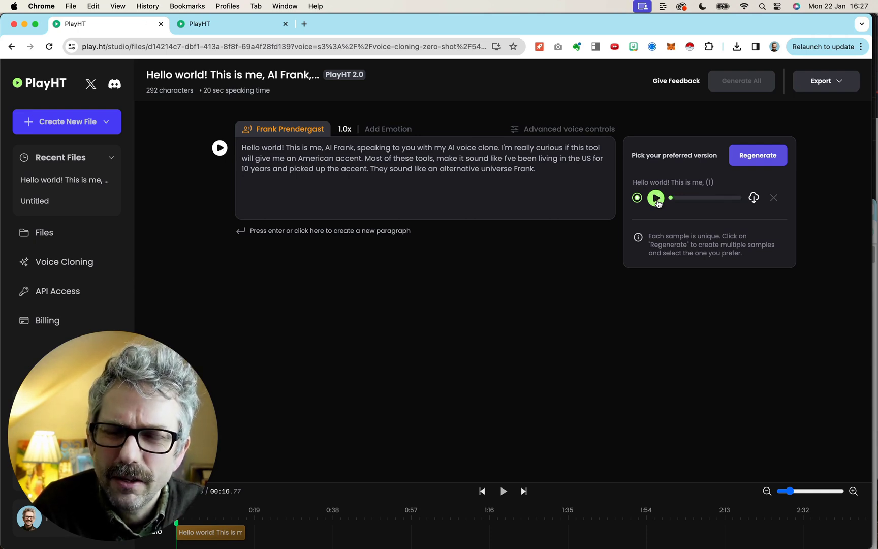
Step: Replay the generated Hello world speech sample
{"action": "left_click", "coordinate": [657, 202]}
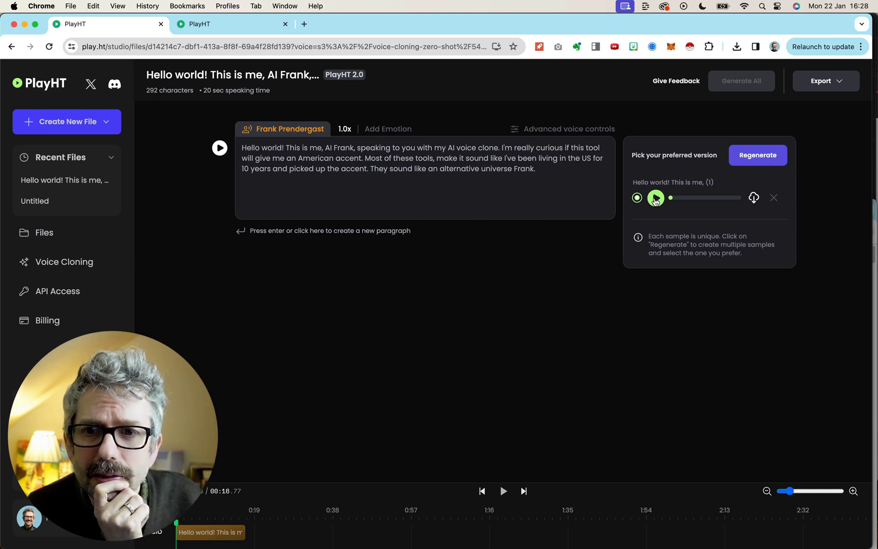